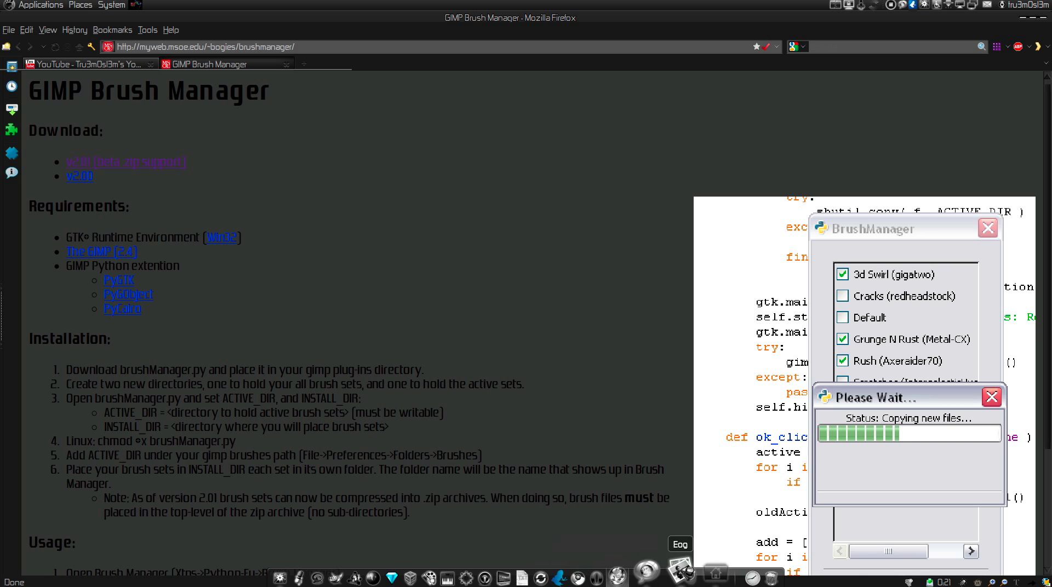
In the file browser, go to the home folder and reveal its hidden folders.
click(702, 575)
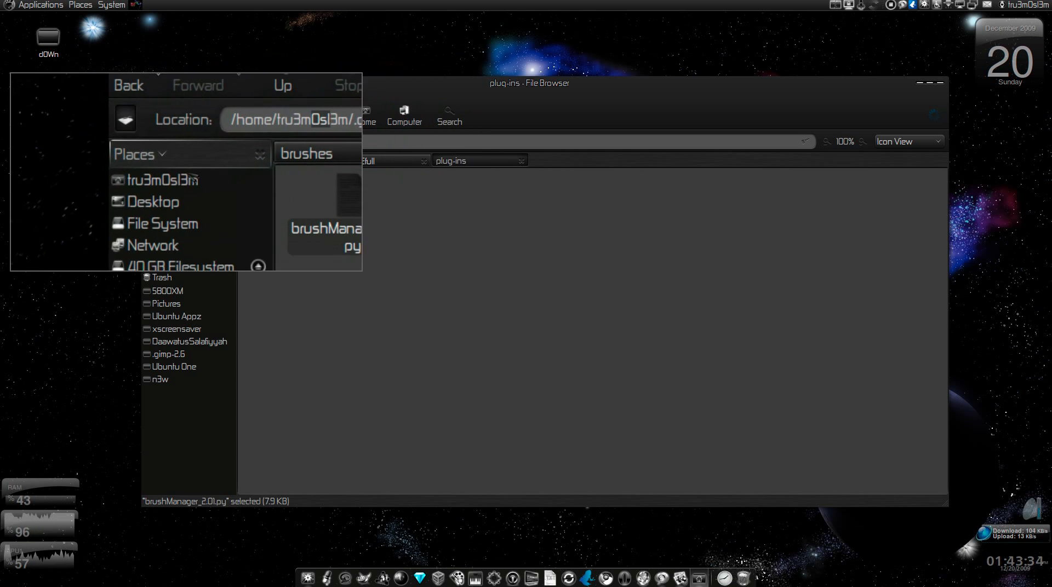
click(181, 193)
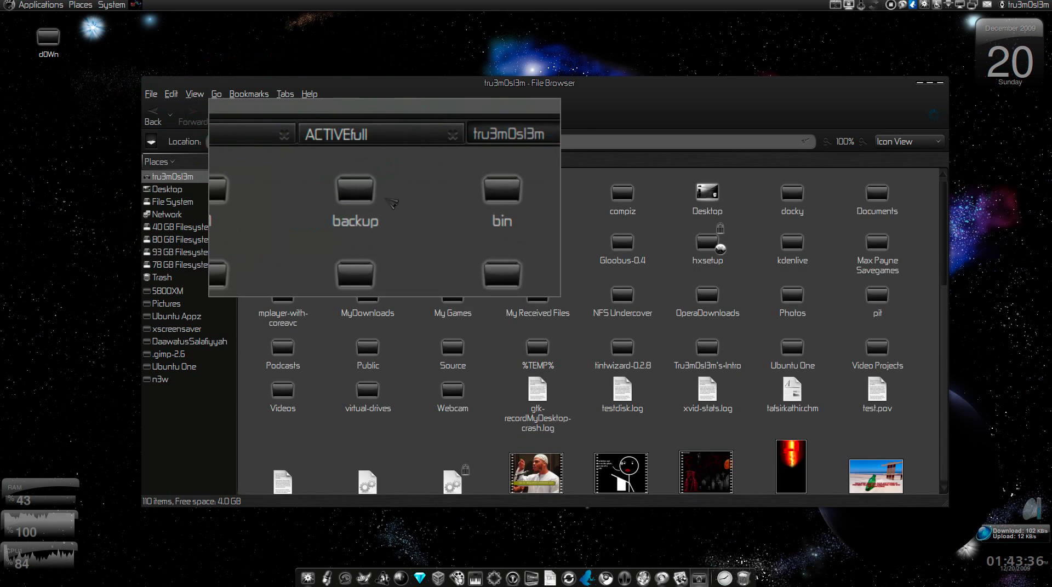
scroll(415, 240, up, 3)
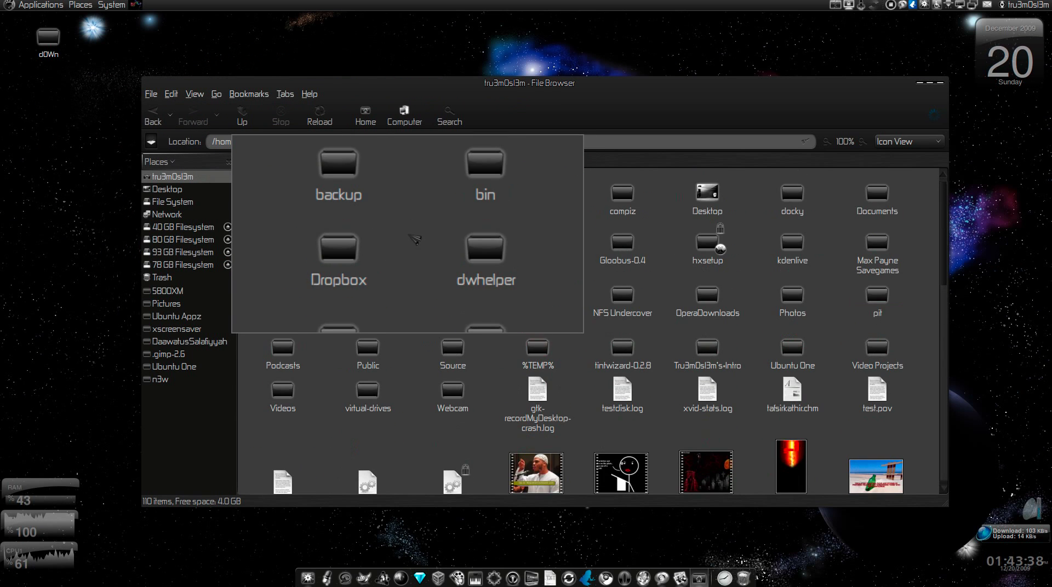
key(ctrl+r)
scroll(416, 246, down, 10)
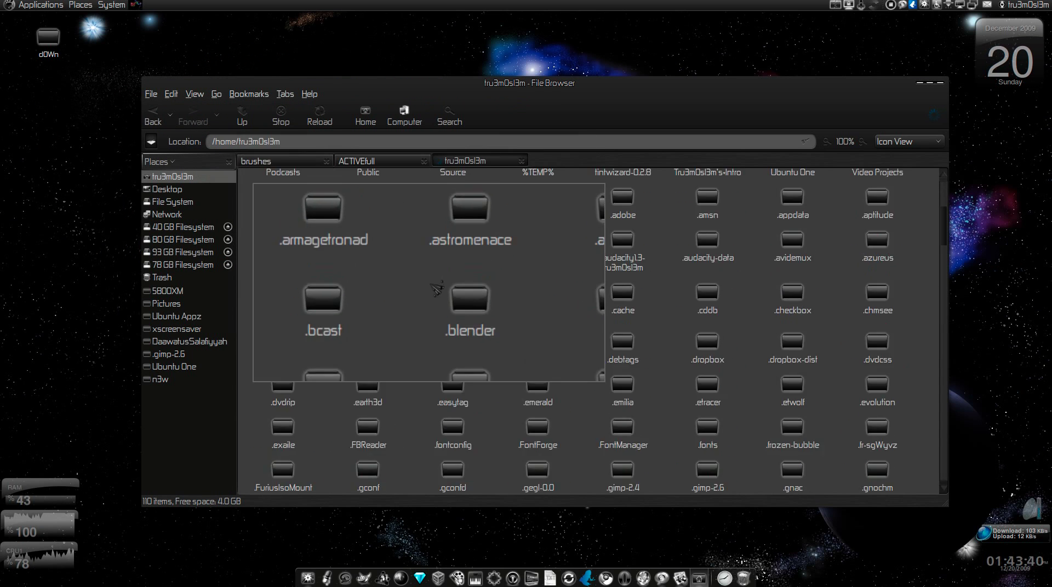
scroll(432, 289, up, 1)
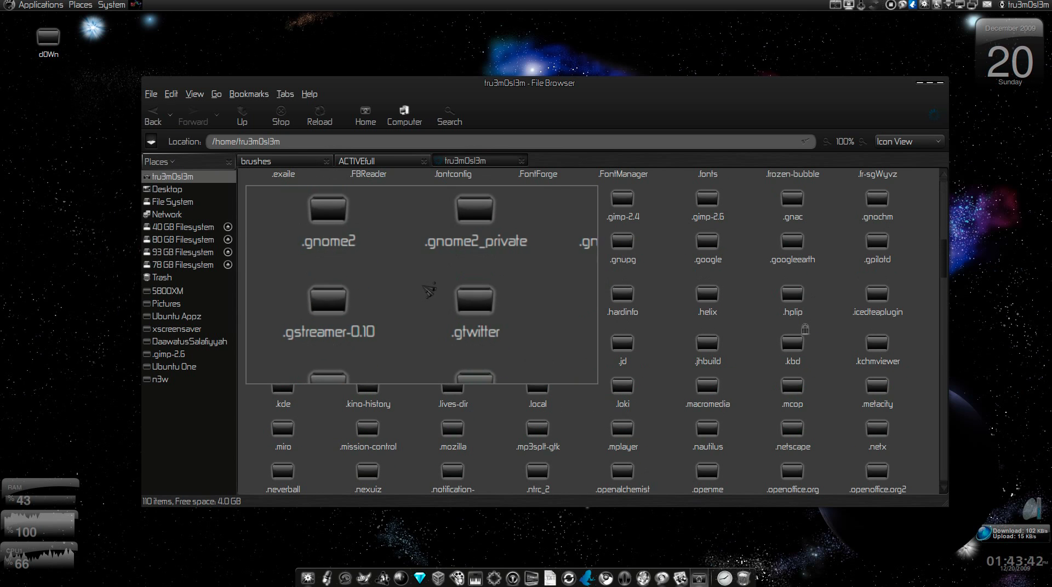
scroll(493, 269, up, 1)
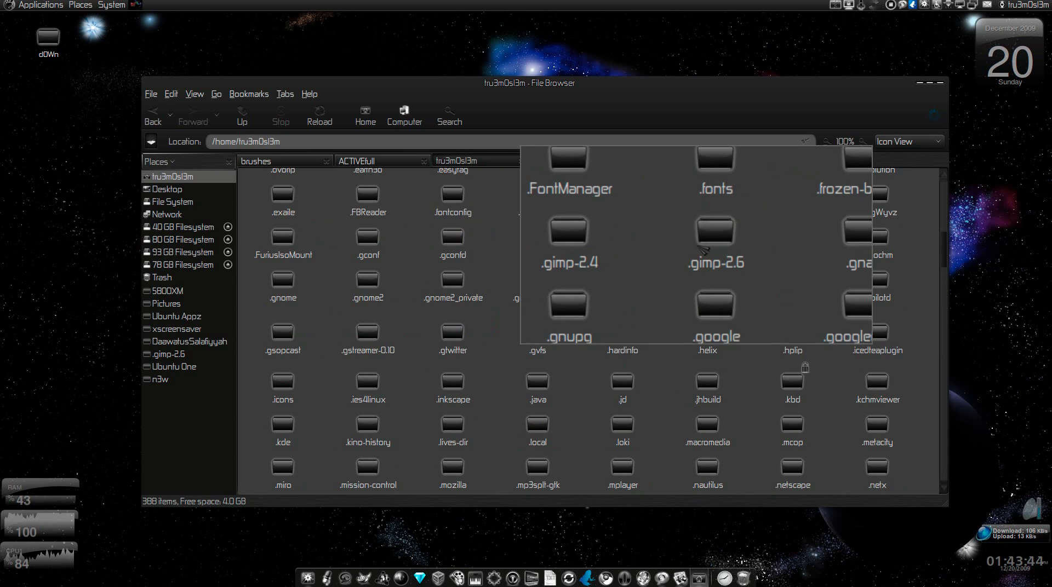
Open .gimp-2.6 > plug-ins and select the brushManager_2.01.py script.
click(707, 239)
double_click(712, 248)
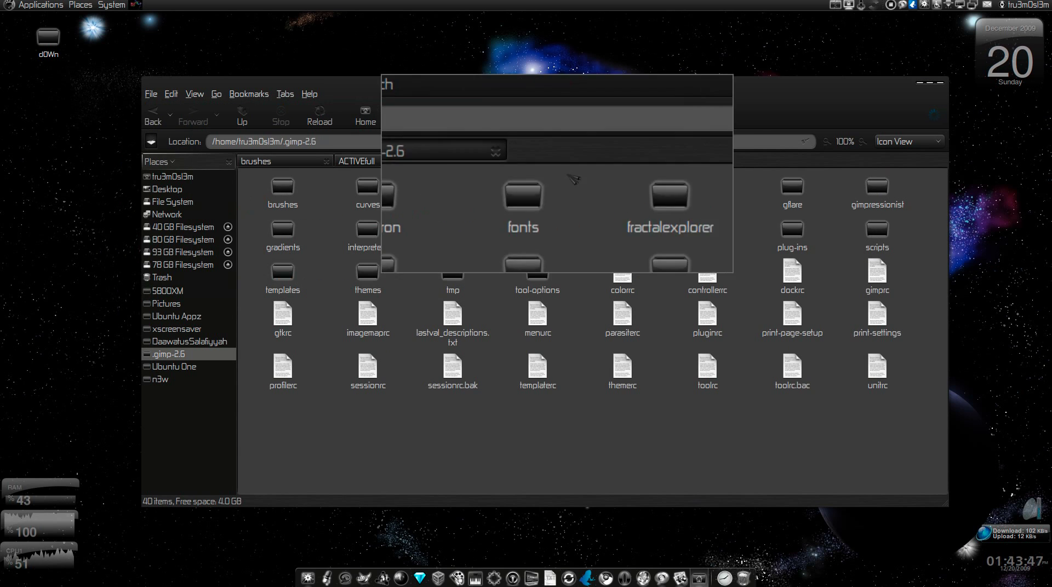
double_click(792, 229)
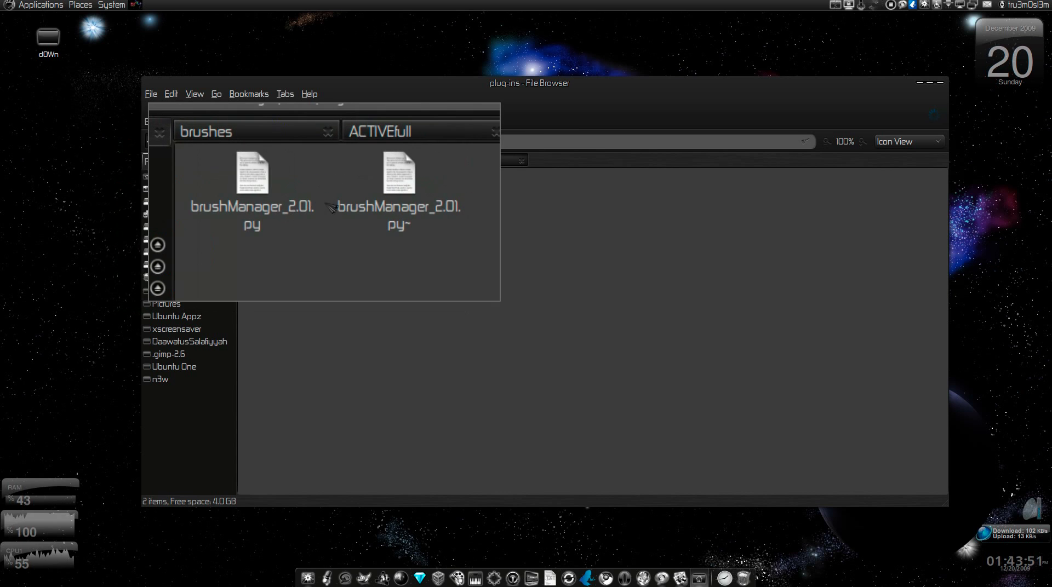
click(277, 213)
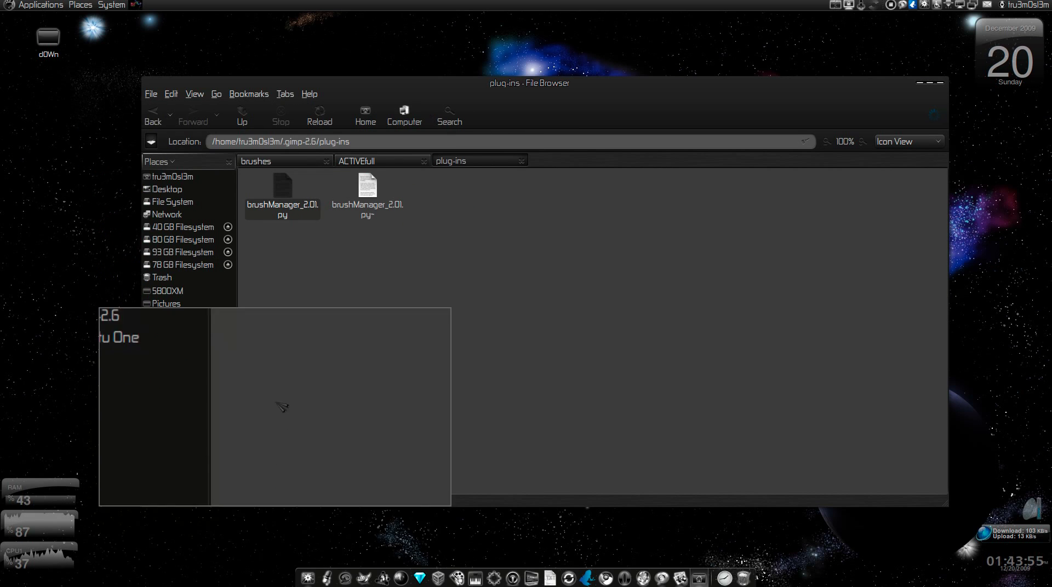
Open brushManager_2.01.py in gedit to view its source rather than run it.
right_click(293, 219)
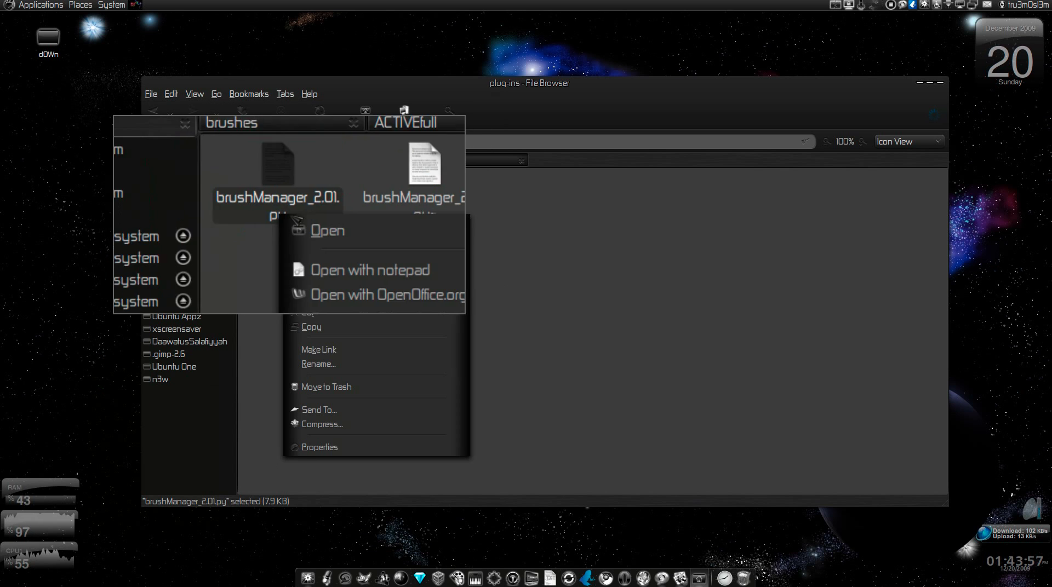
click(344, 228)
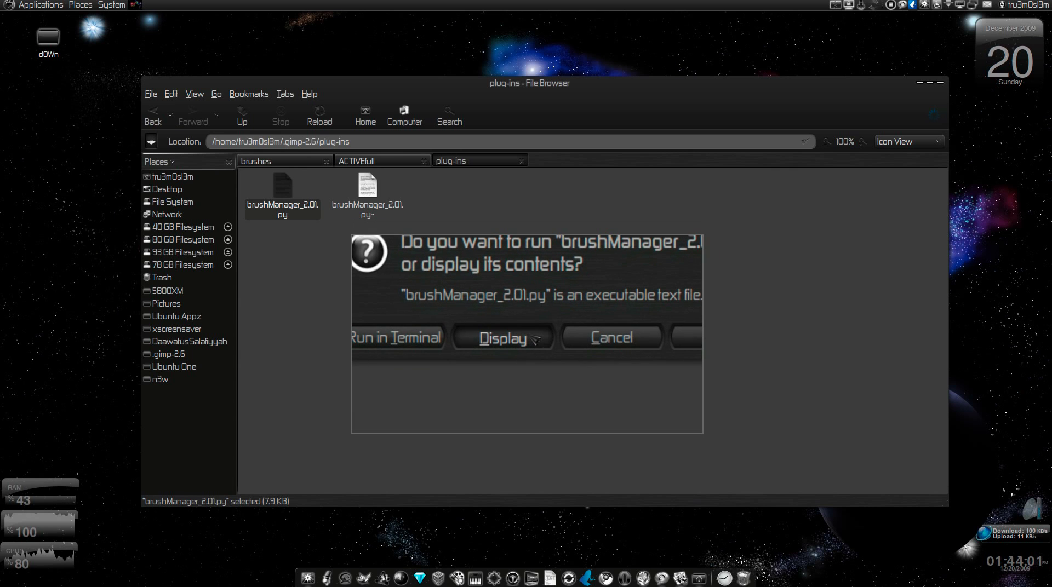
click(530, 338)
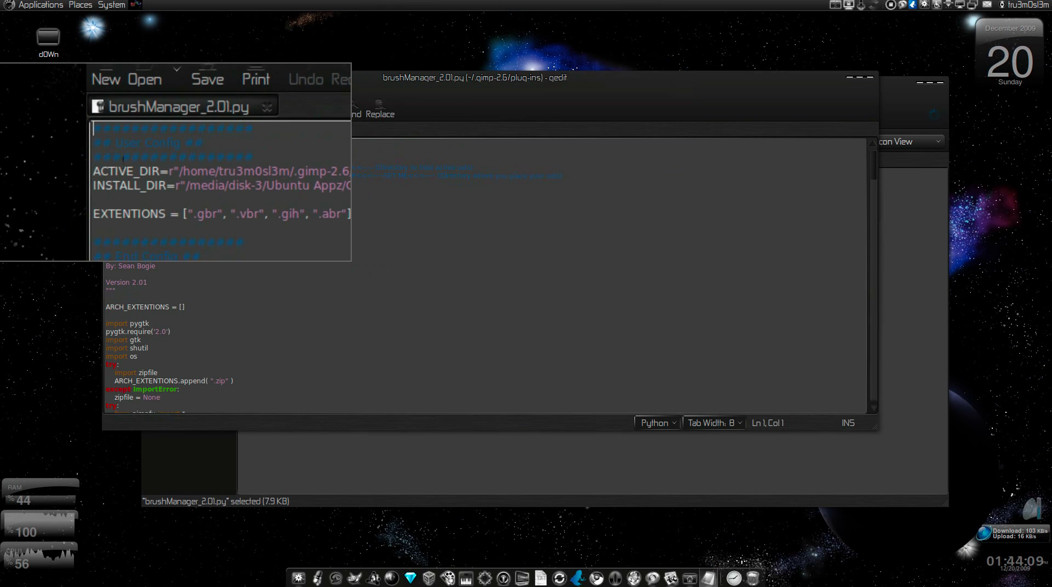
Return to Firefox and scroll the Brush Manager page to its Installation instructions.
scroll(138, 162, down, 3)
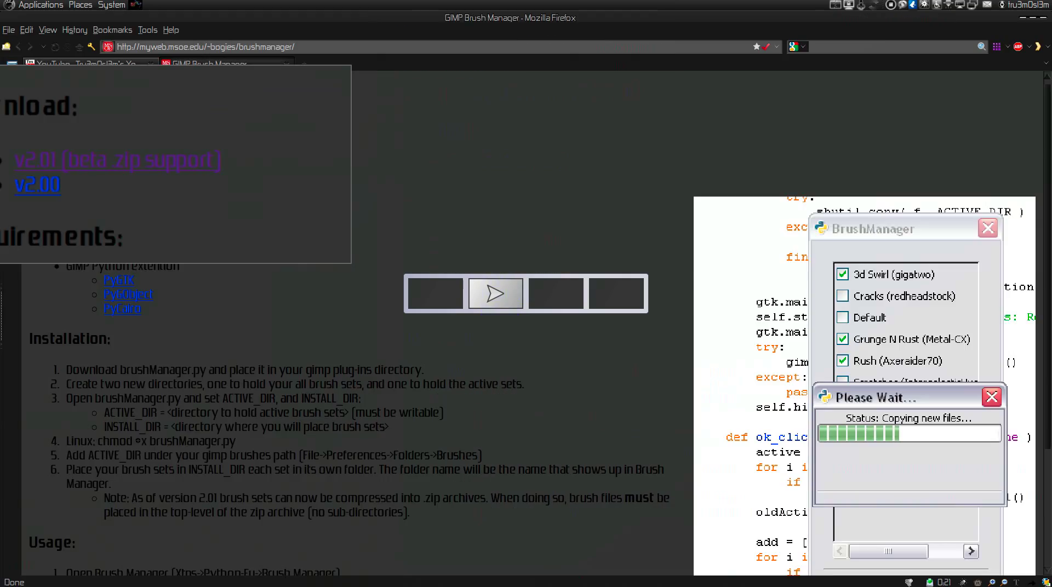
key(alt+Tab)
scroll(538, 328, down, 1)
scroll(186, 307, down, 1)
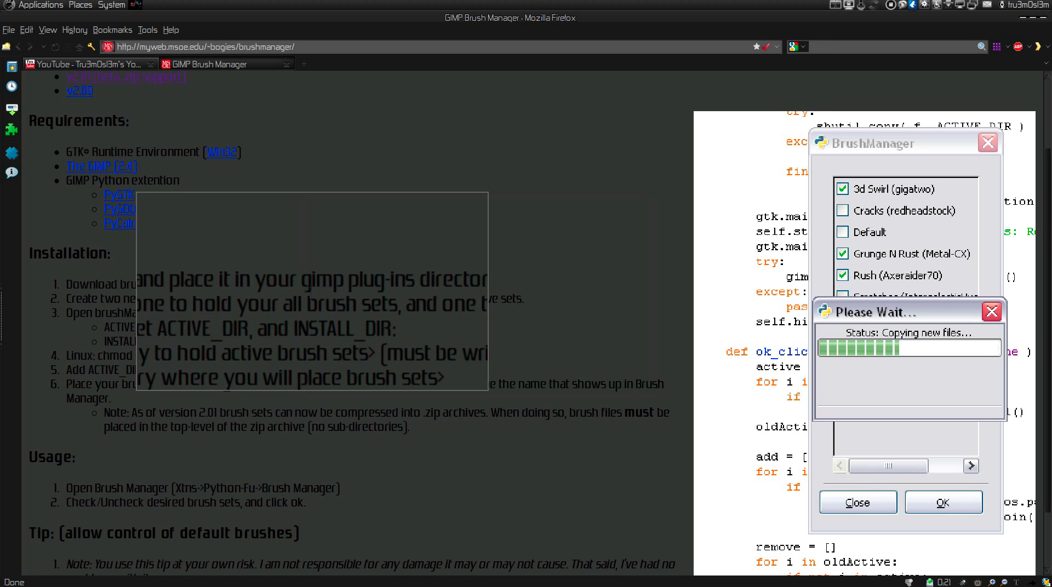
double_click(319, 300)
click(305, 301)
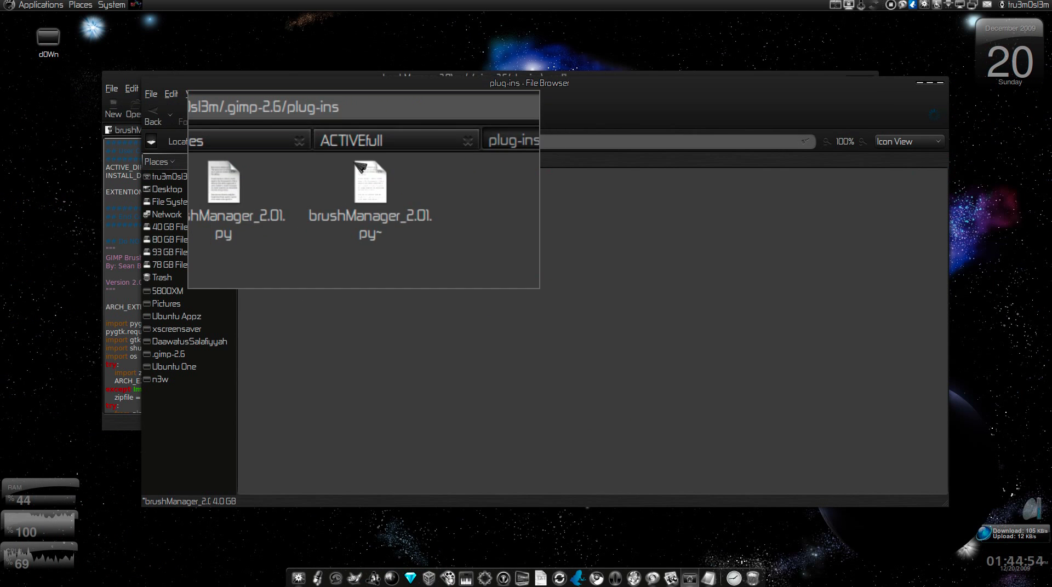
Open the ACTIVEfull folder and look over brush-set folders 1 to 4.
click(359, 164)
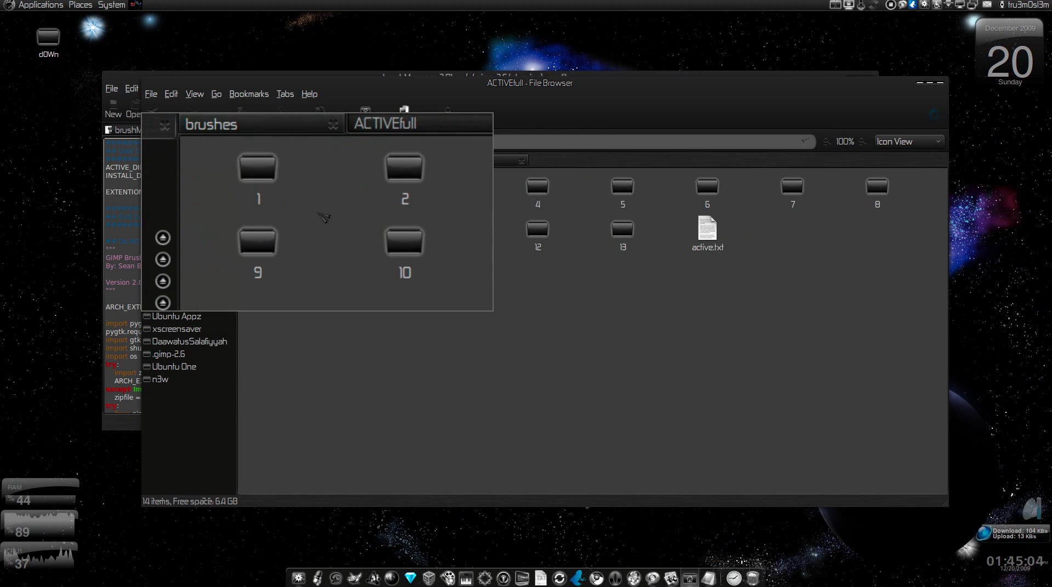
click(284, 189)
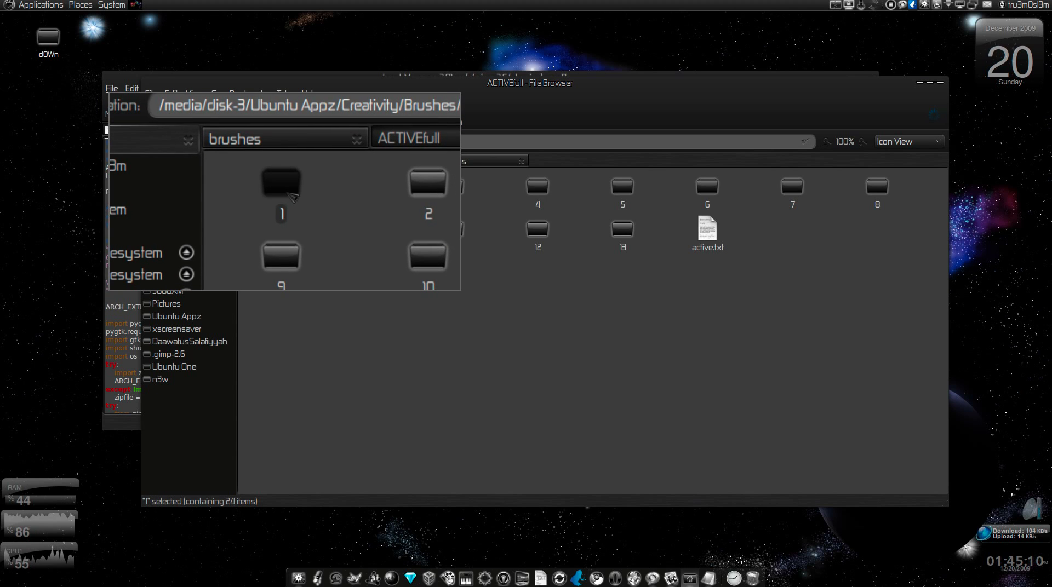
click(368, 189)
click(455, 189)
click(537, 189)
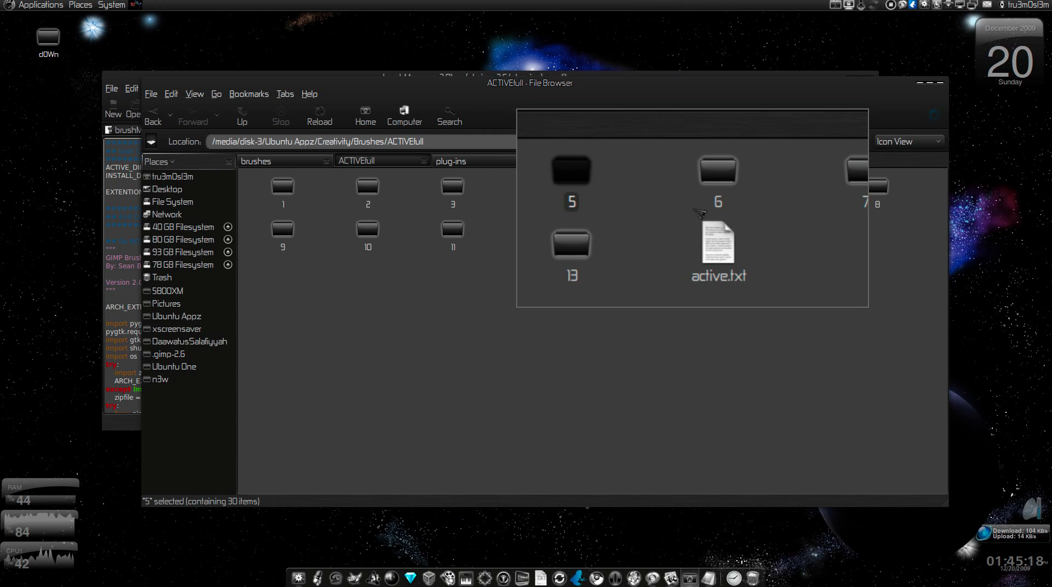
click(837, 210)
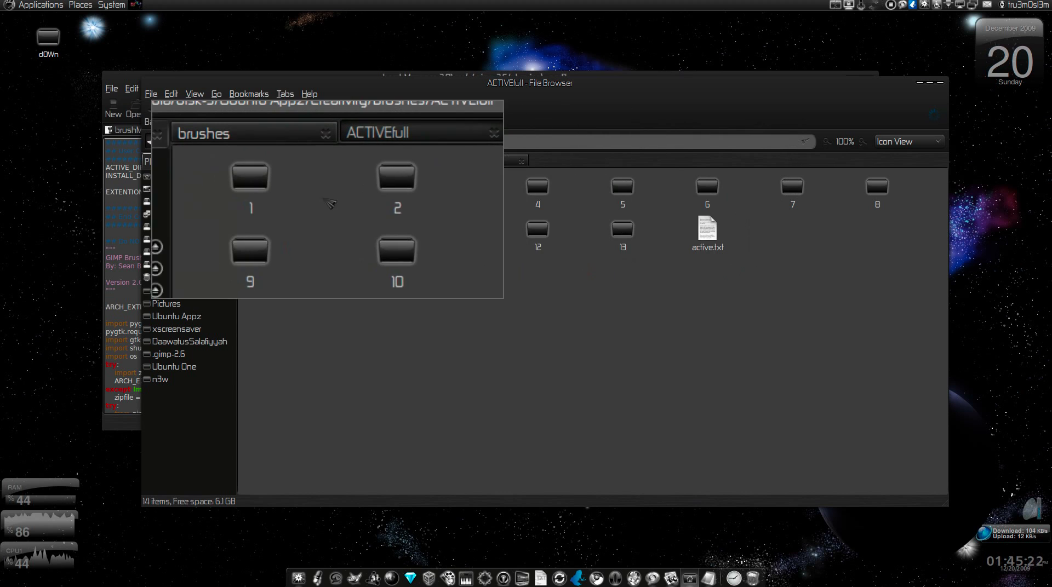
Inspect the .abr files in brush-set folder 1, then return to ACTIVEfull.
double_click(283, 188)
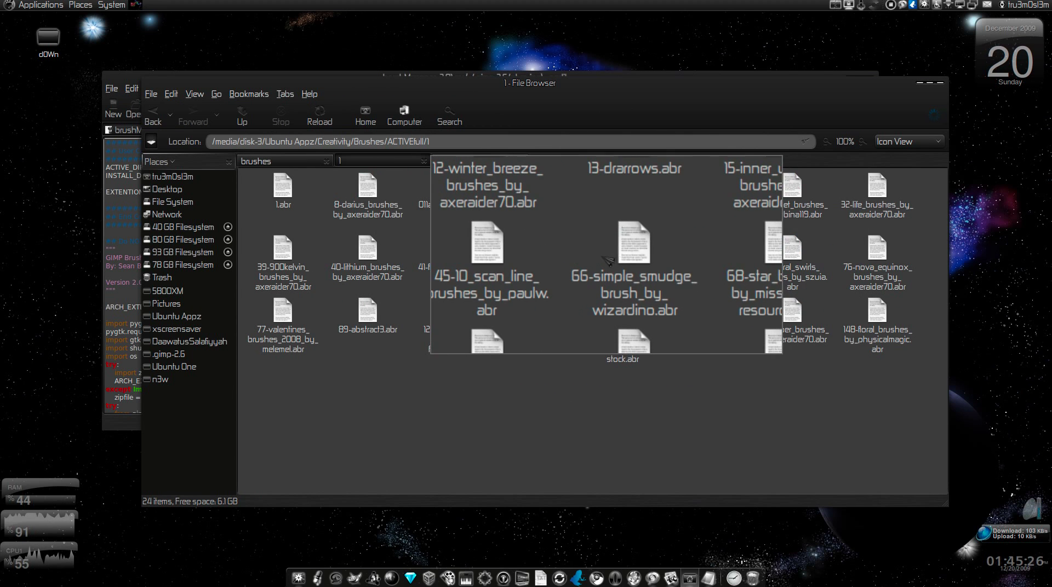
click(234, 114)
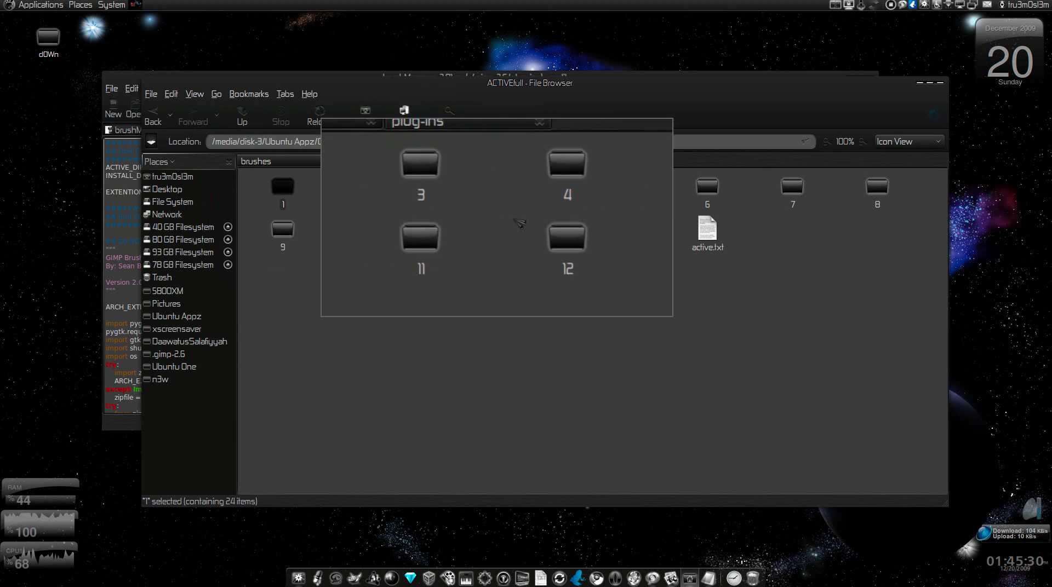
click(654, 250)
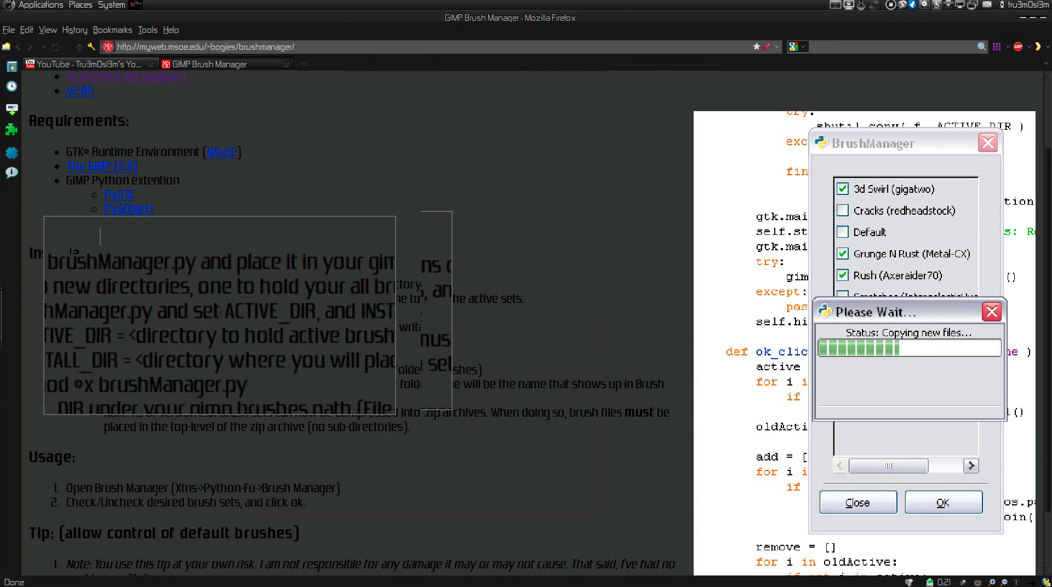
drag(223, 316, 276, 312)
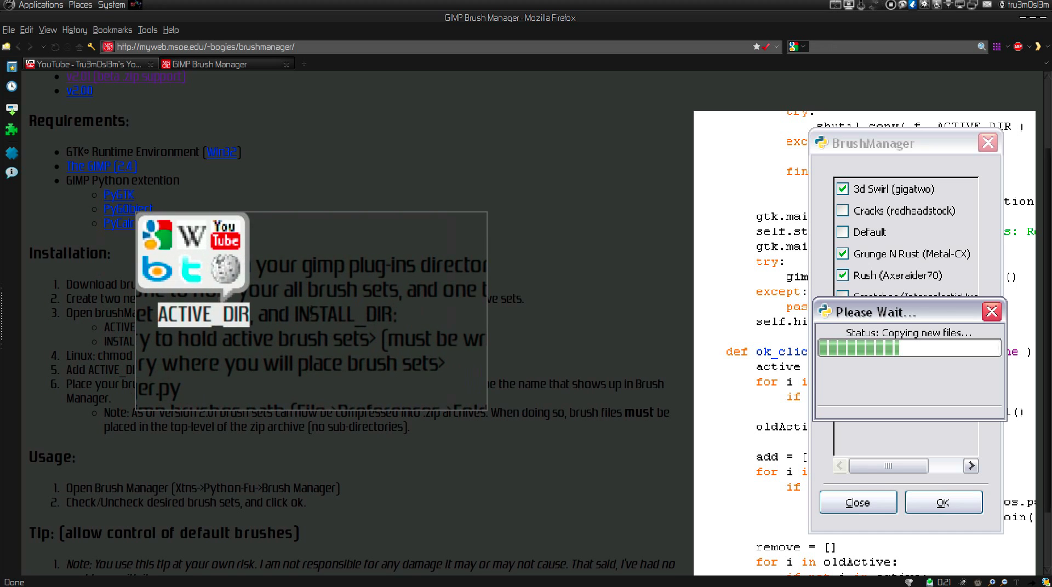
double_click(319, 313)
drag(347, 315, 305, 316)
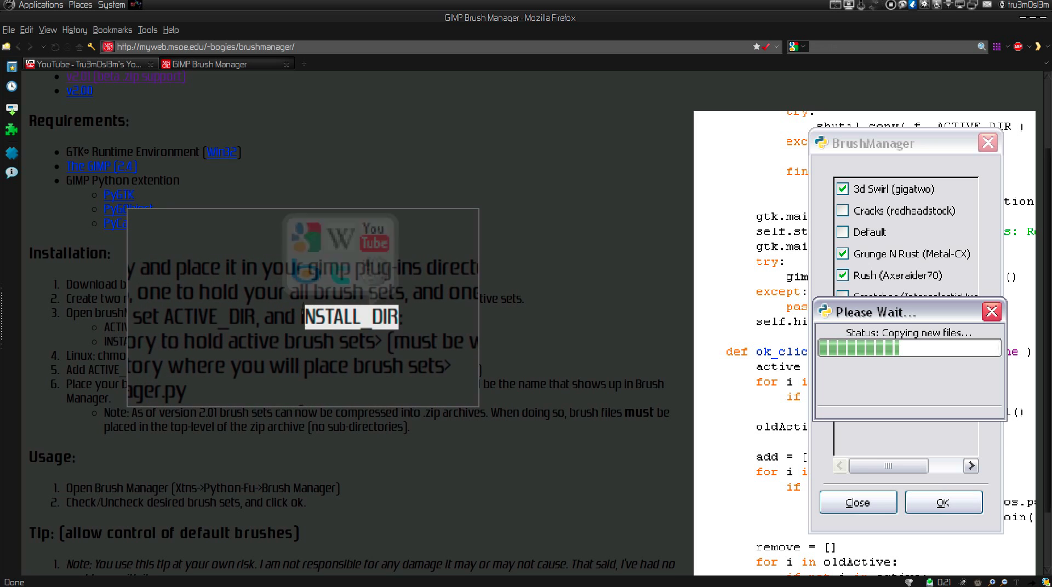
click(291, 316)
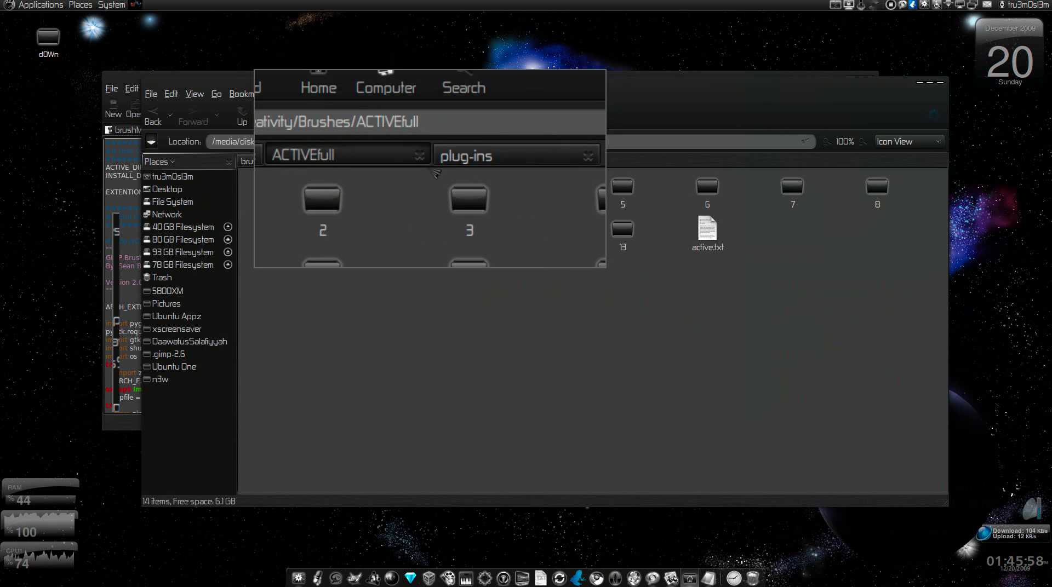
Show the empty brushes folder, then bring the brushManager_2.01.py editor to the front.
click(303, 164)
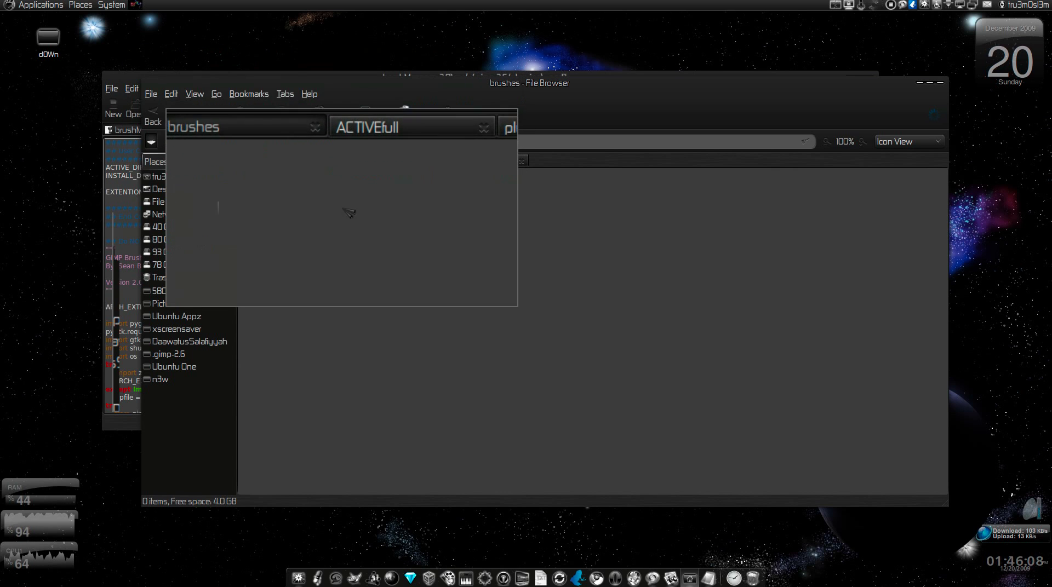
click(124, 176)
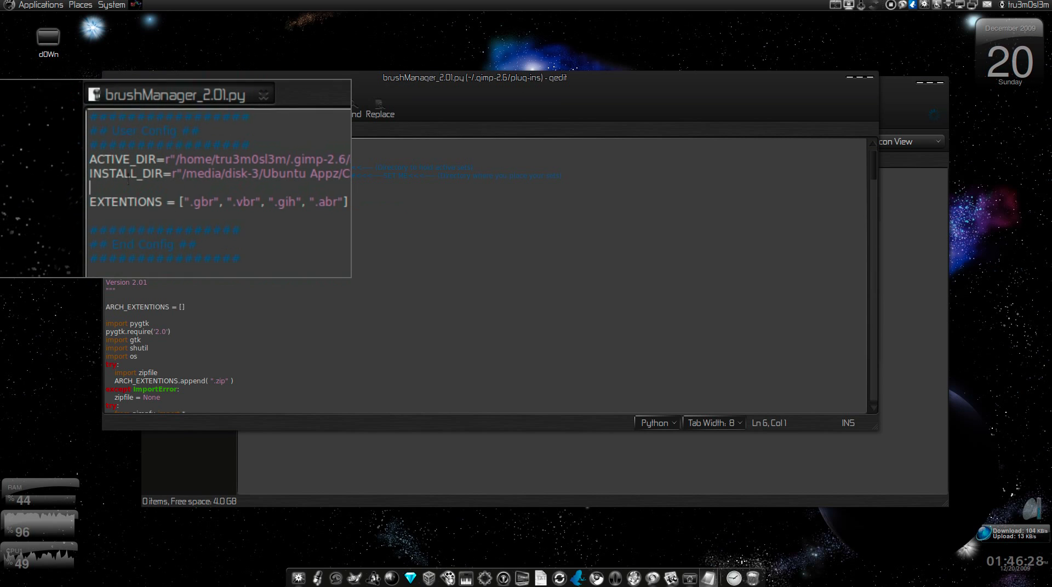
Check that INSTALL_DIR points to Brushes/ACTIVEfull and ACTIVE_DIR to .gimp-2.6/brushes.
key(Up)
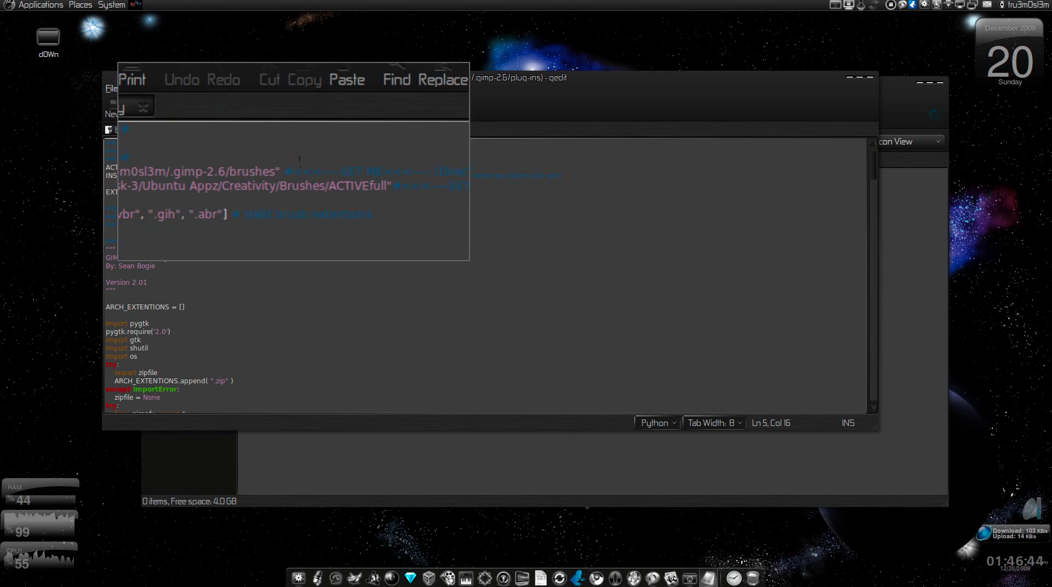
key(Right)
key(Right)
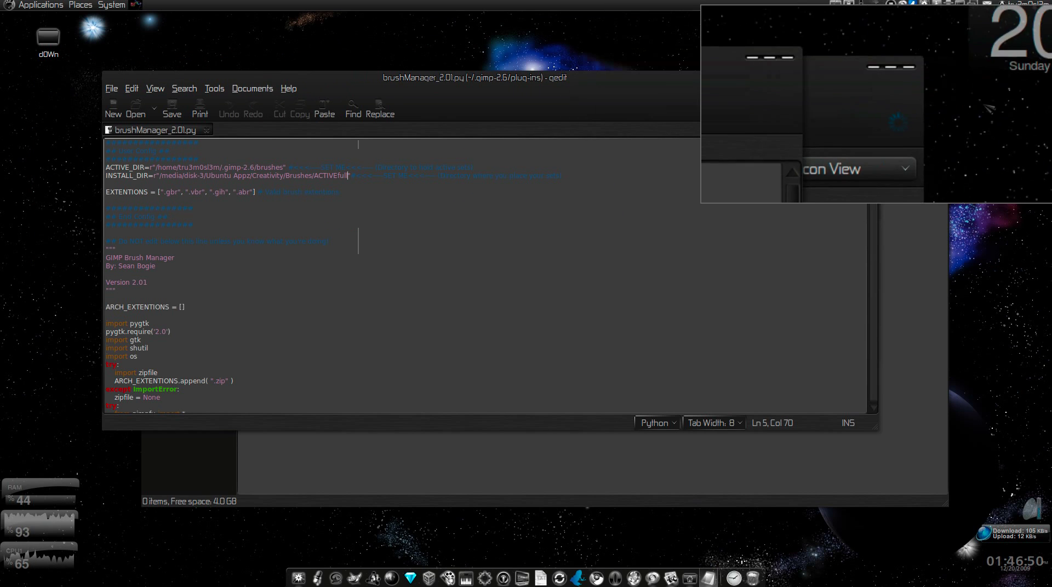
Close gedit, review the brushes and ACTIVEfull folders, then close the file browser.
click(867, 78)
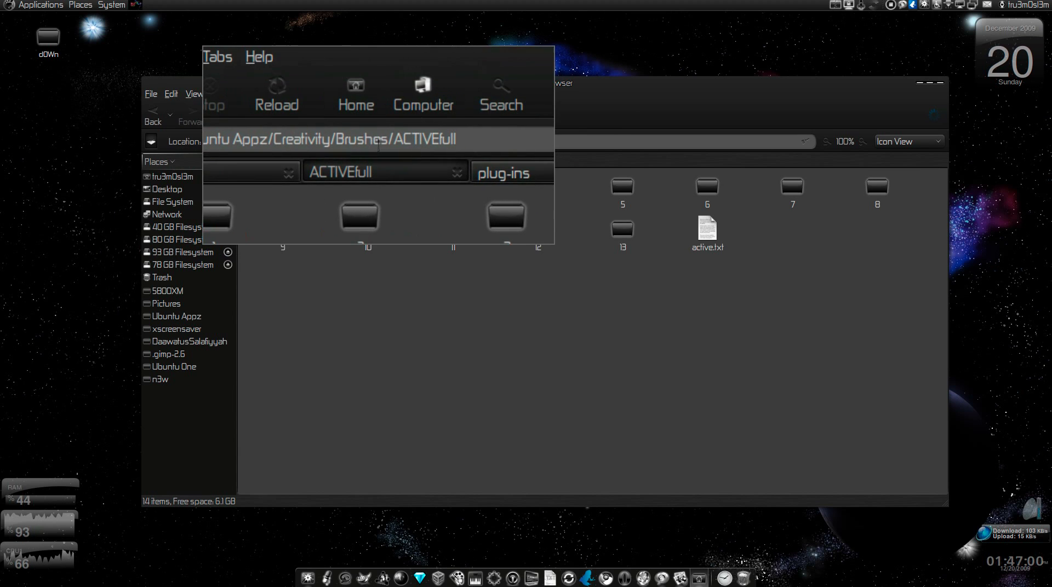
click(300, 165)
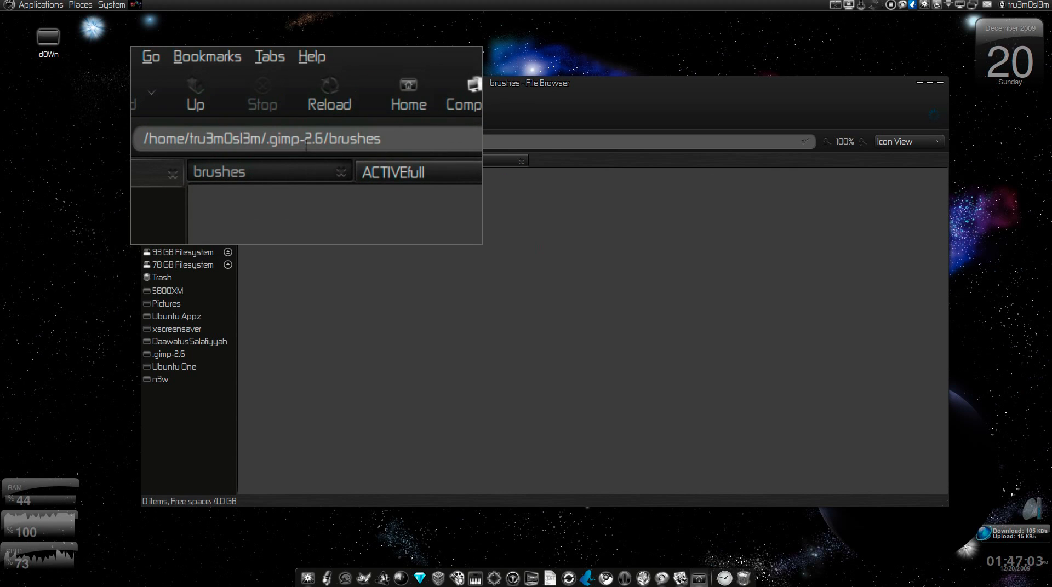
click(350, 160)
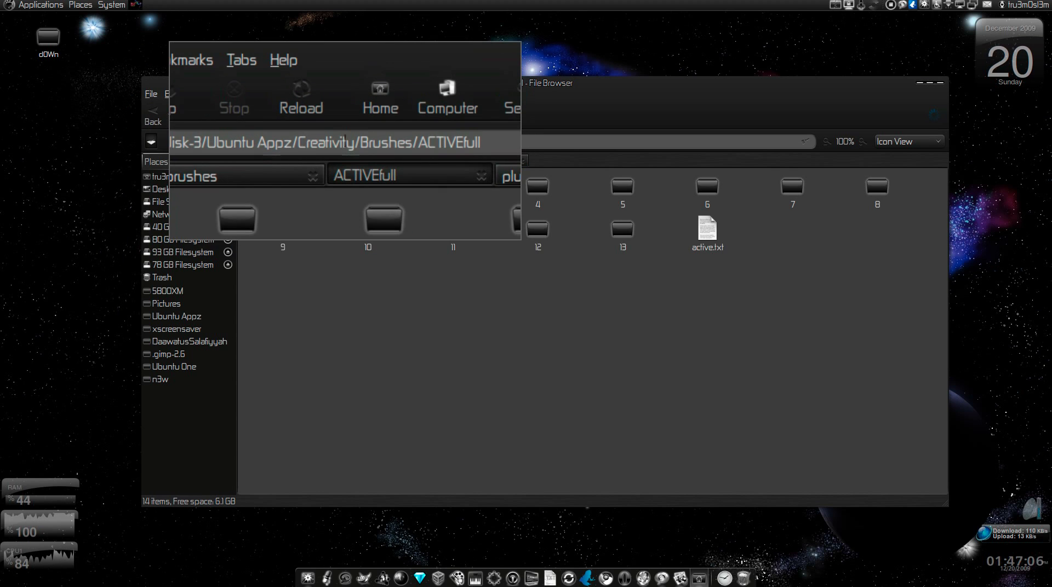
click(299, 160)
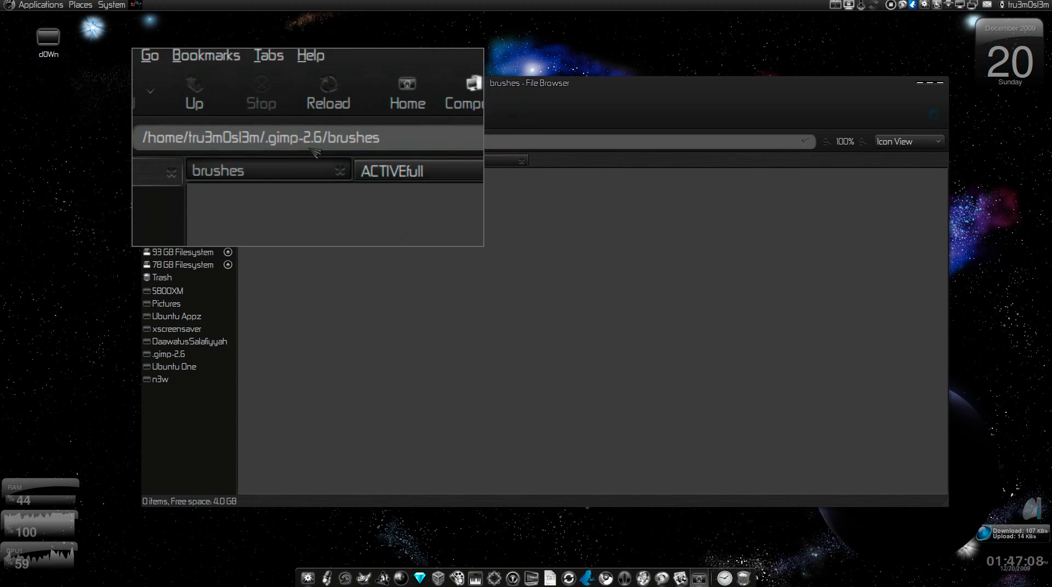
key(super+m)
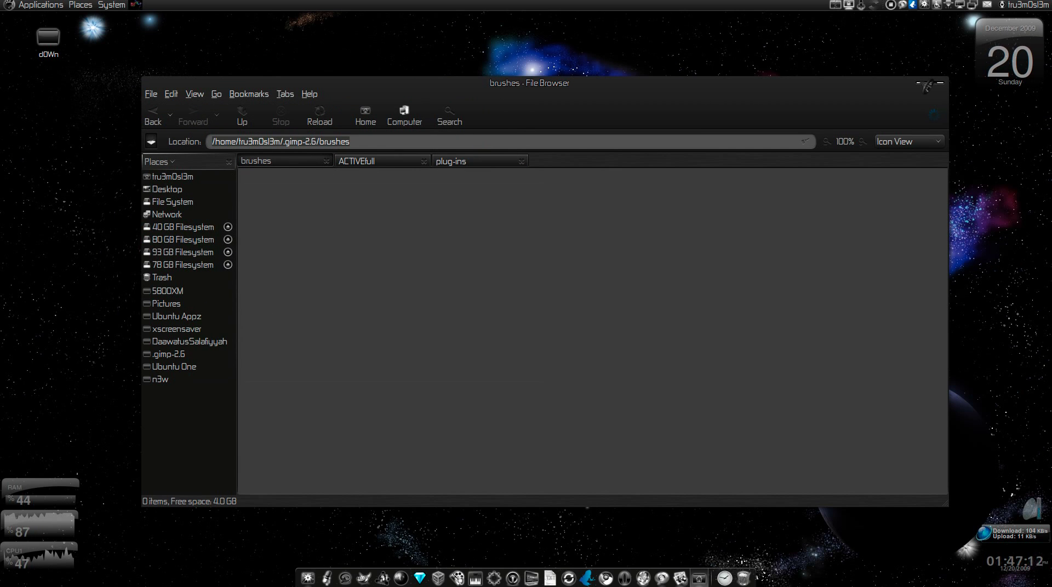
key(ctrl+w)
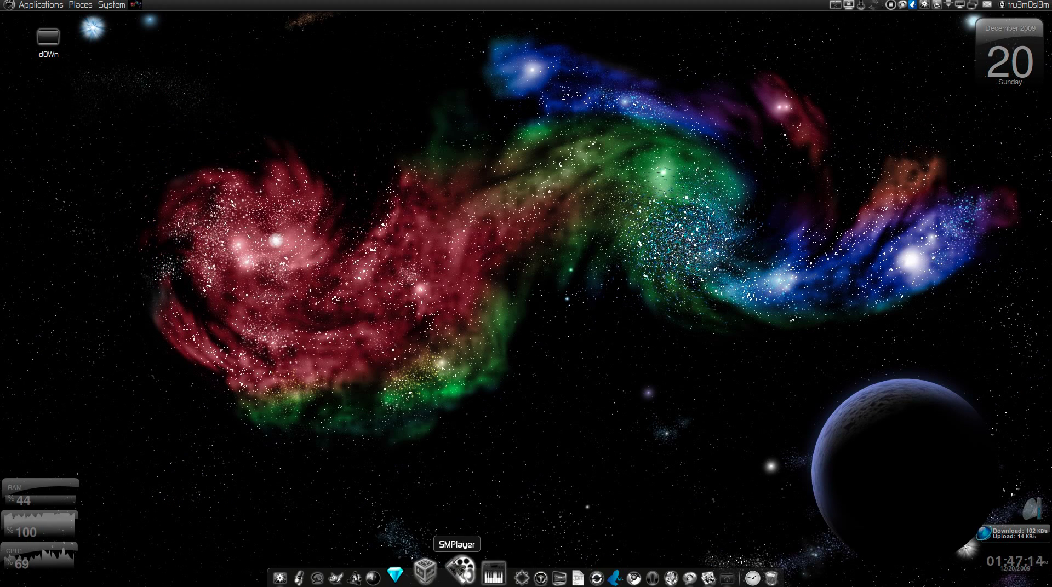
Launch GIMP and create a new blank 640×400 white image.
click(362, 569)
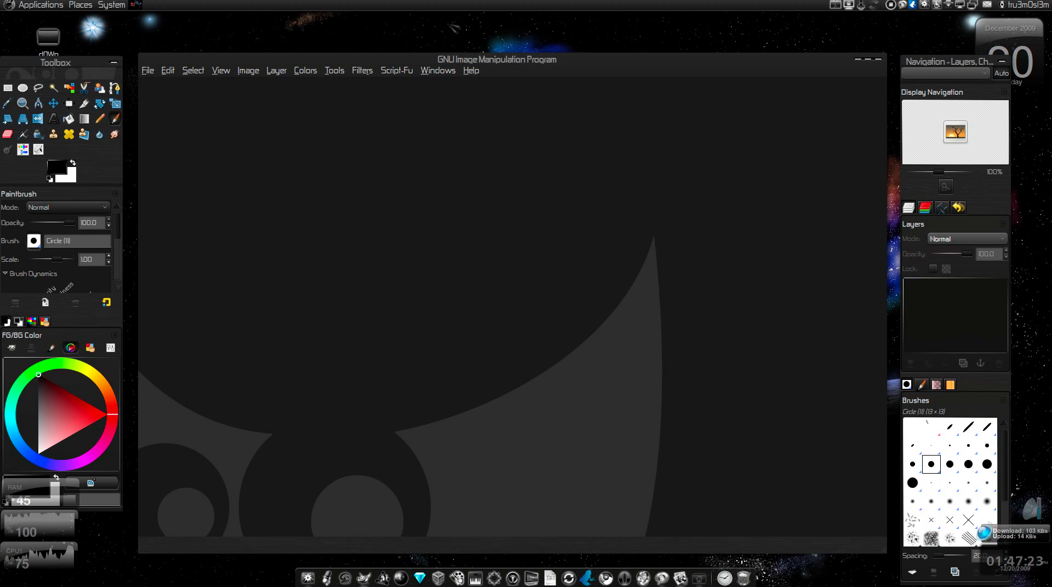
click(152, 72)
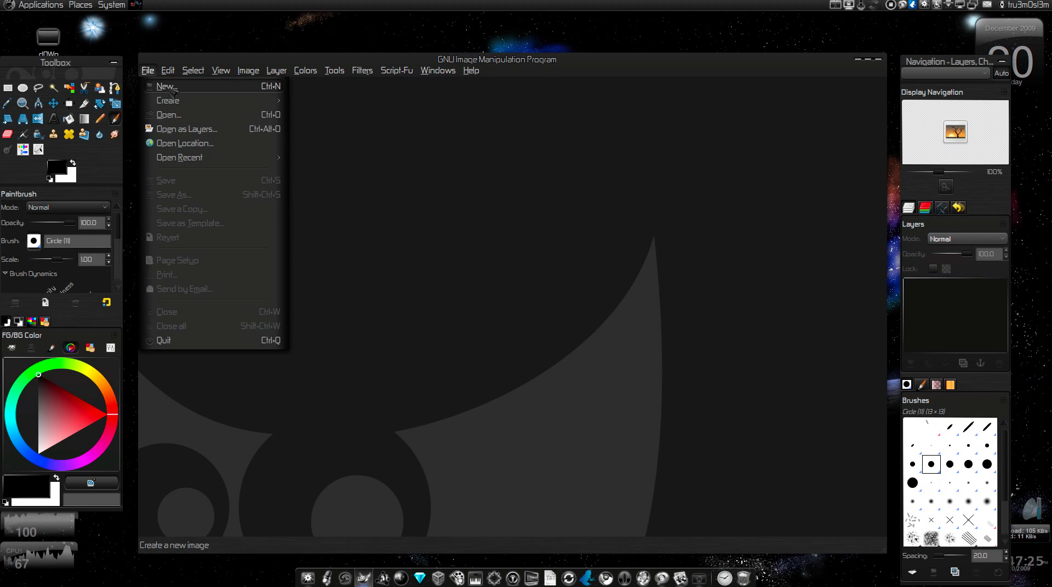
click(171, 89)
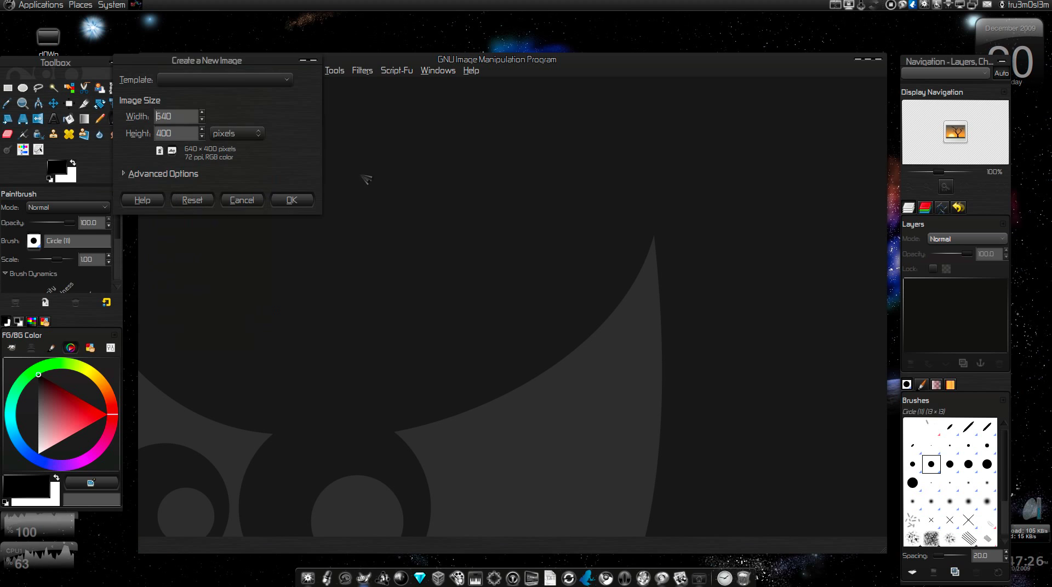
click(295, 204)
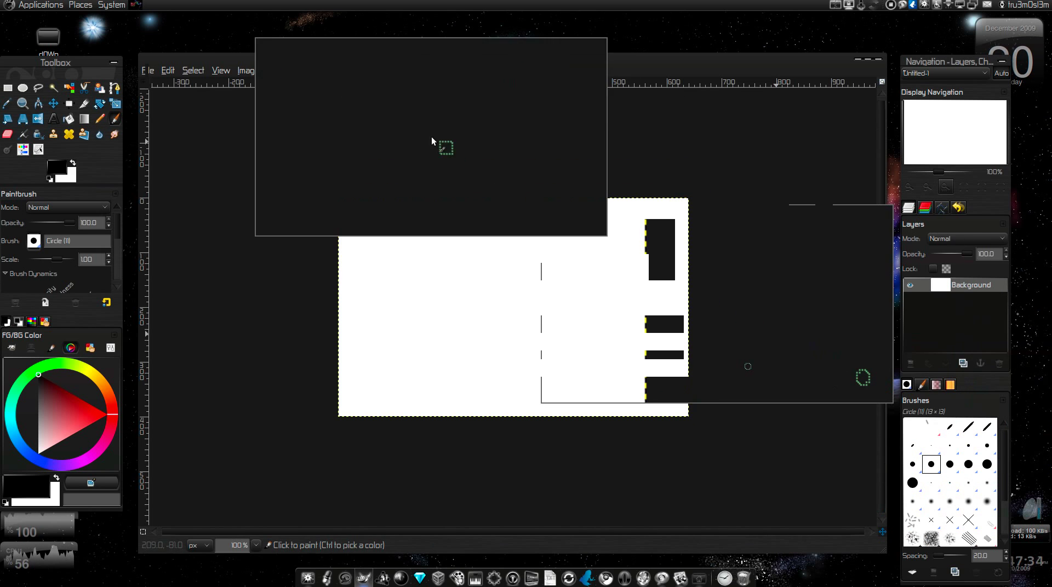
Launch the Brush Manager plug-in from Filters > Python-Fu.
click(364, 70)
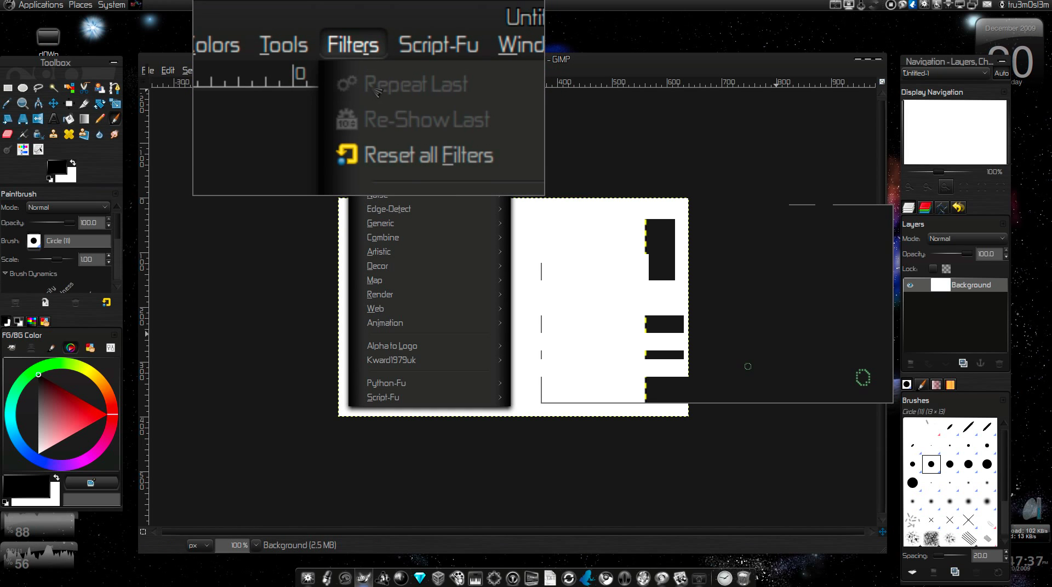
click(364, 69)
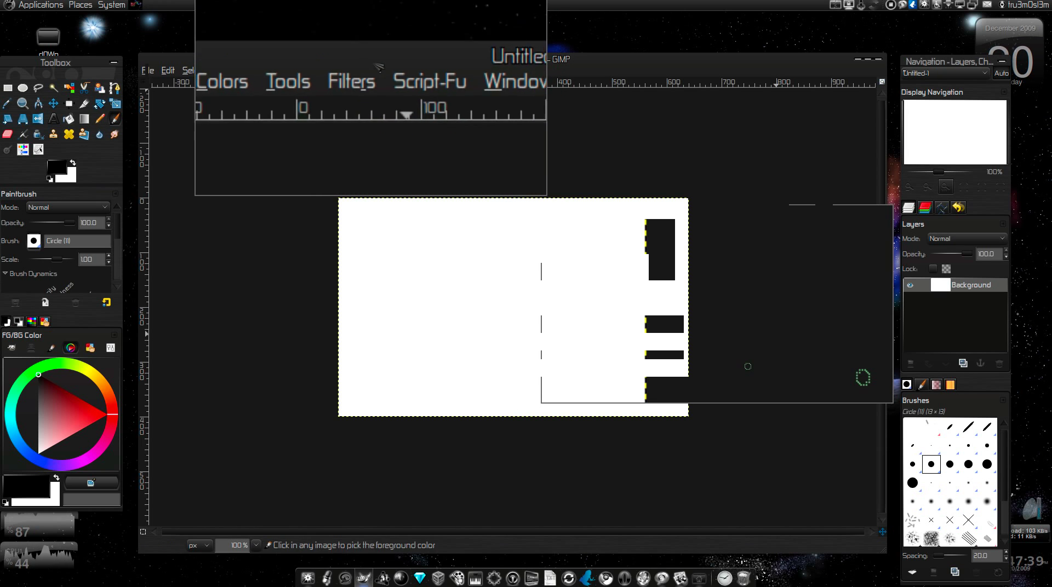
click(364, 70)
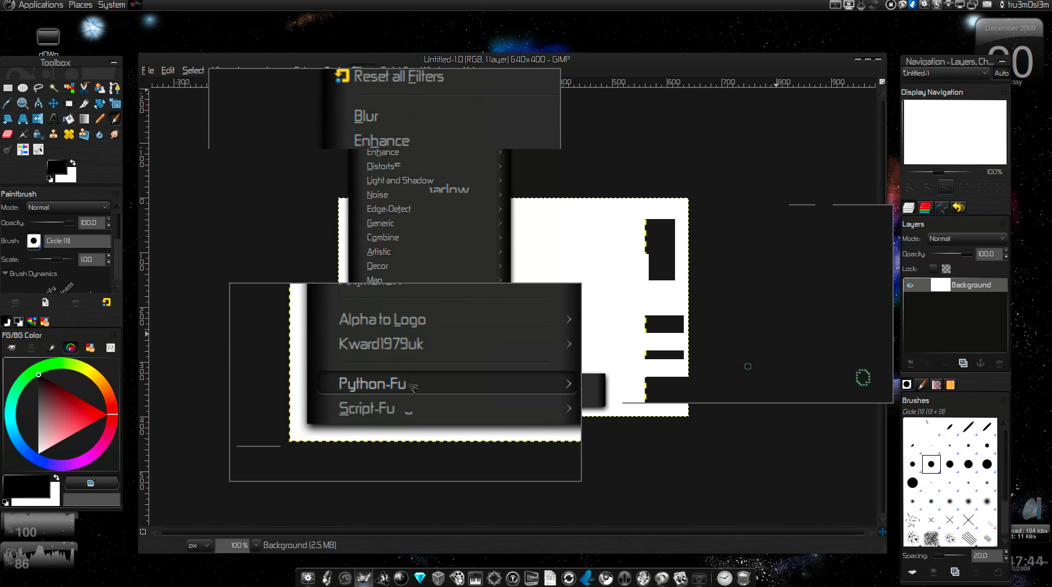
mouse_move(412, 383)
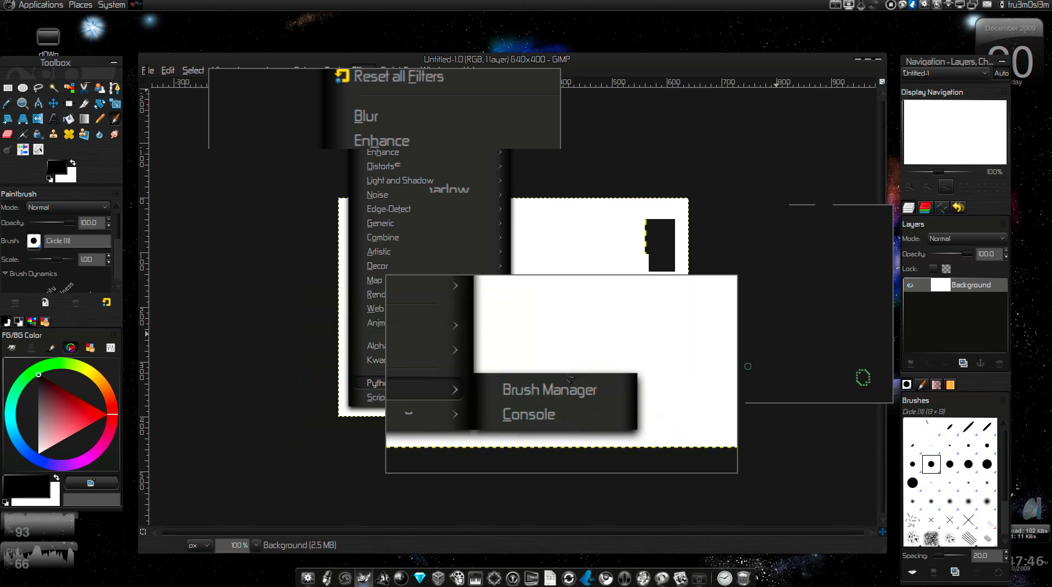
click(548, 390)
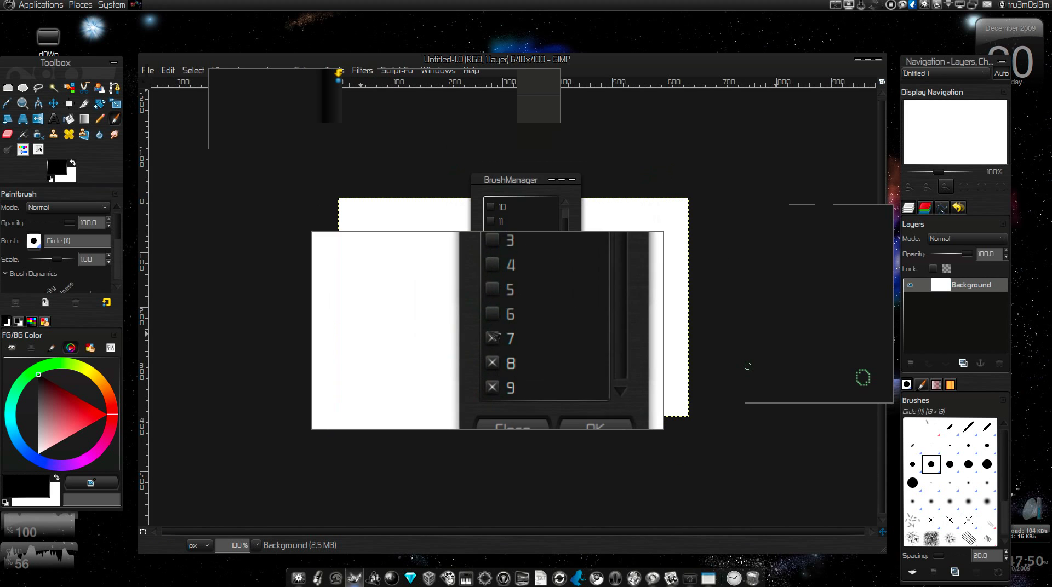
Untick brush sets 7, 8 and 9 and tick set 11 in Brush Manager.
click(491, 336)
click(491, 349)
click(491, 364)
scroll(512, 233, up, 1)
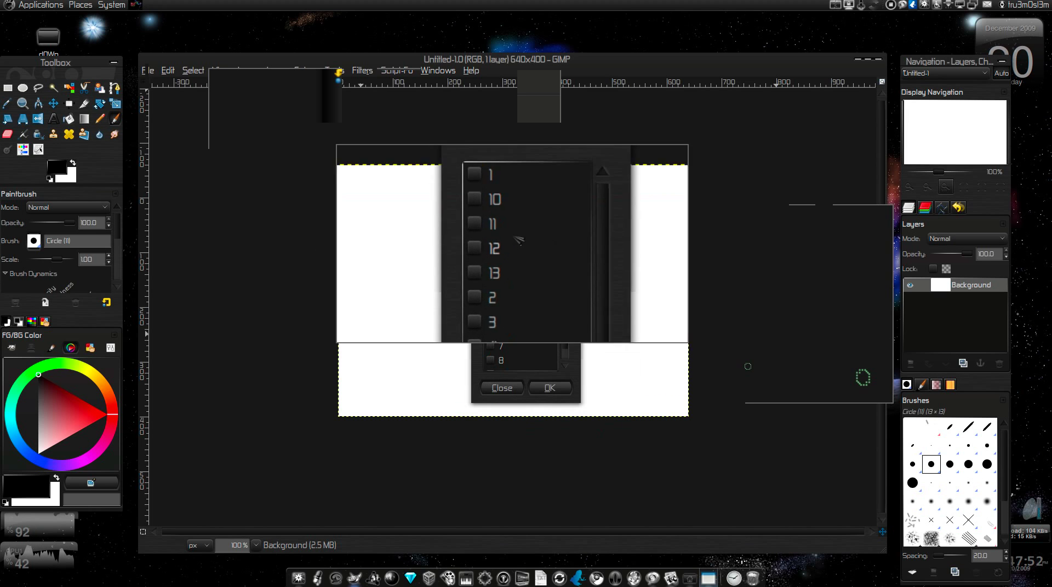
click(496, 233)
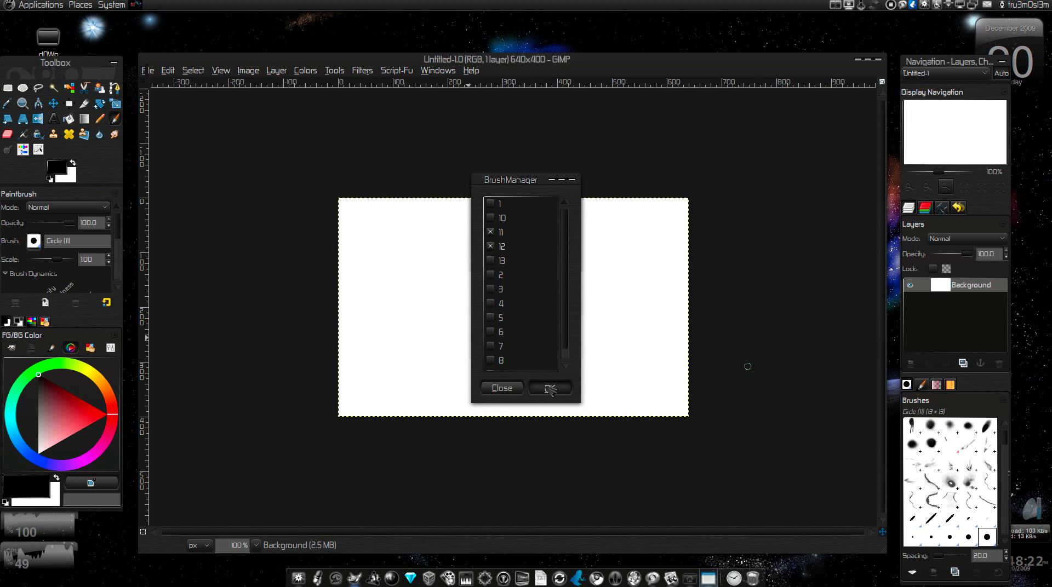
Close Brush Manager, then stamp d118.abr-005 at the canvas centre and d118.abr-014 toward the upper left.
click(501, 388)
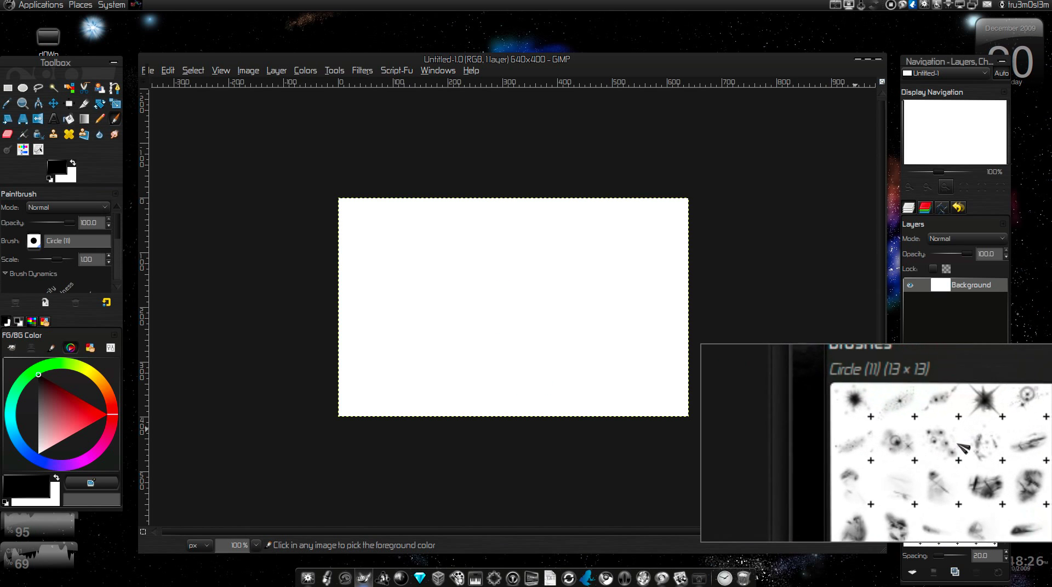
click(968, 462)
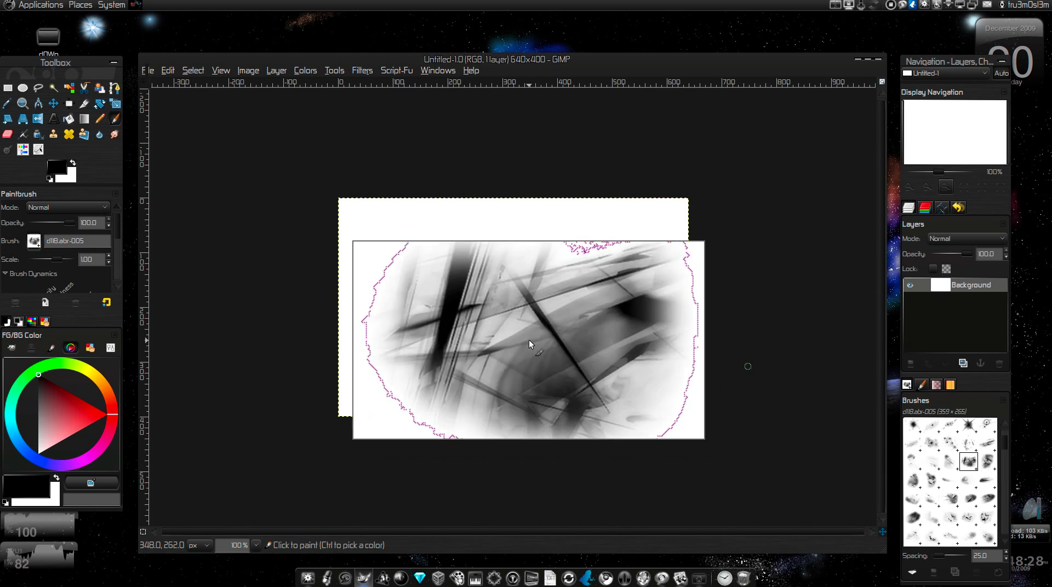
click(529, 344)
click(950, 499)
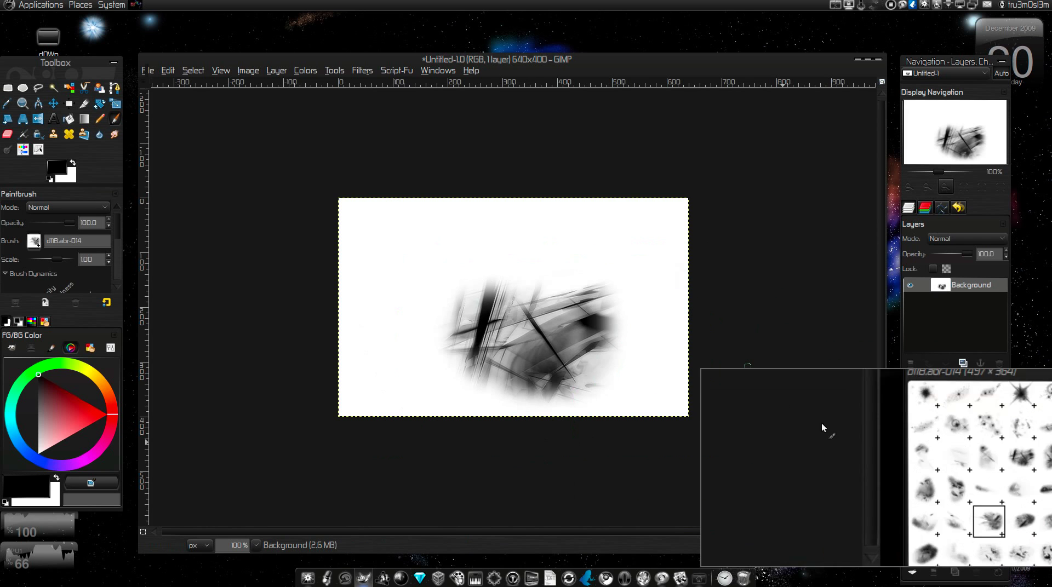
click(477, 257)
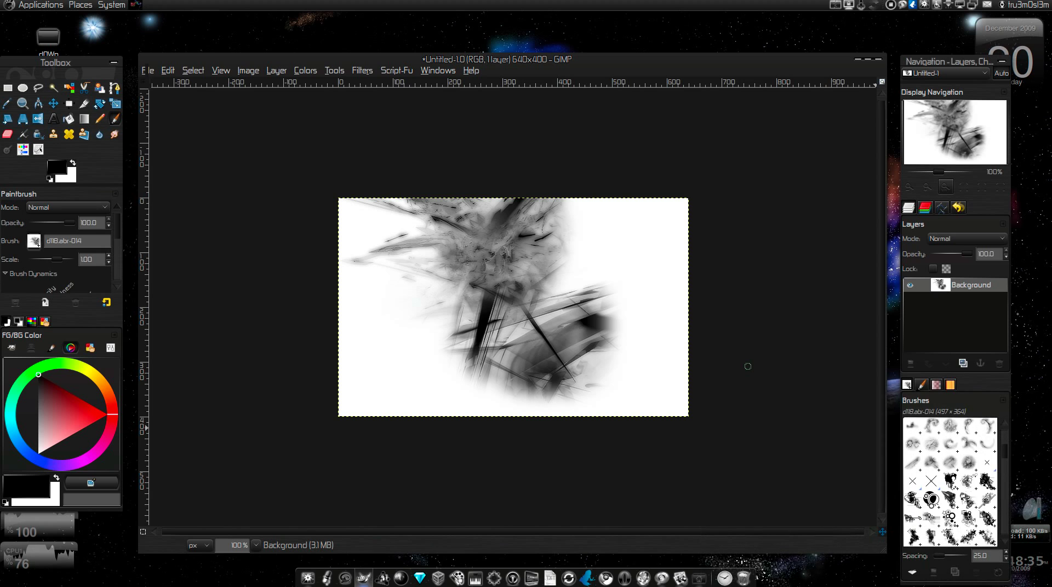
scroll(950, 482, down, 3)
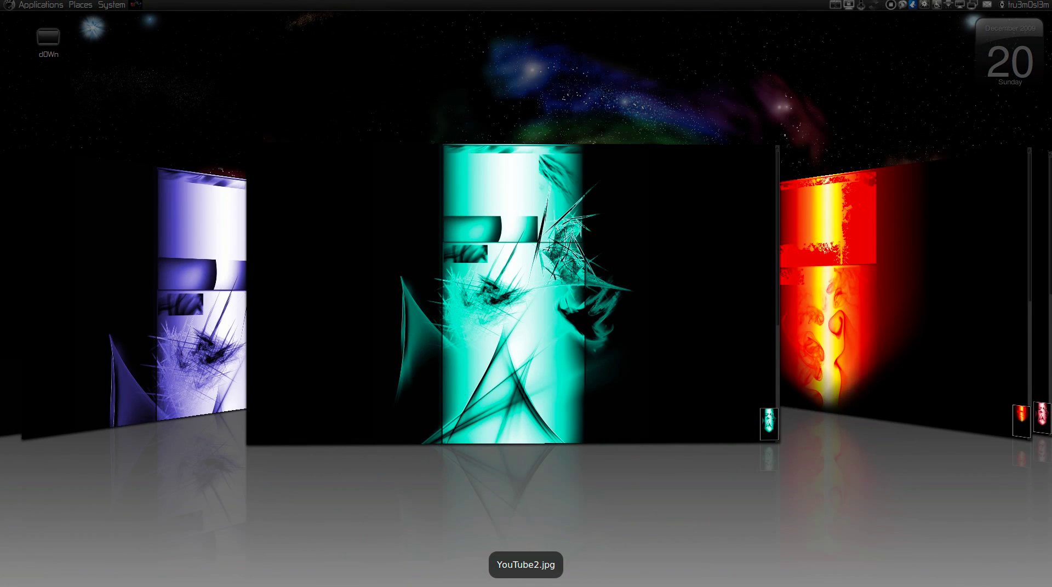
Flip through the sample artworks from YouTube2.jpg on to YouTube4.jpg.
key(alt+Tab)
key(alt+Tab)
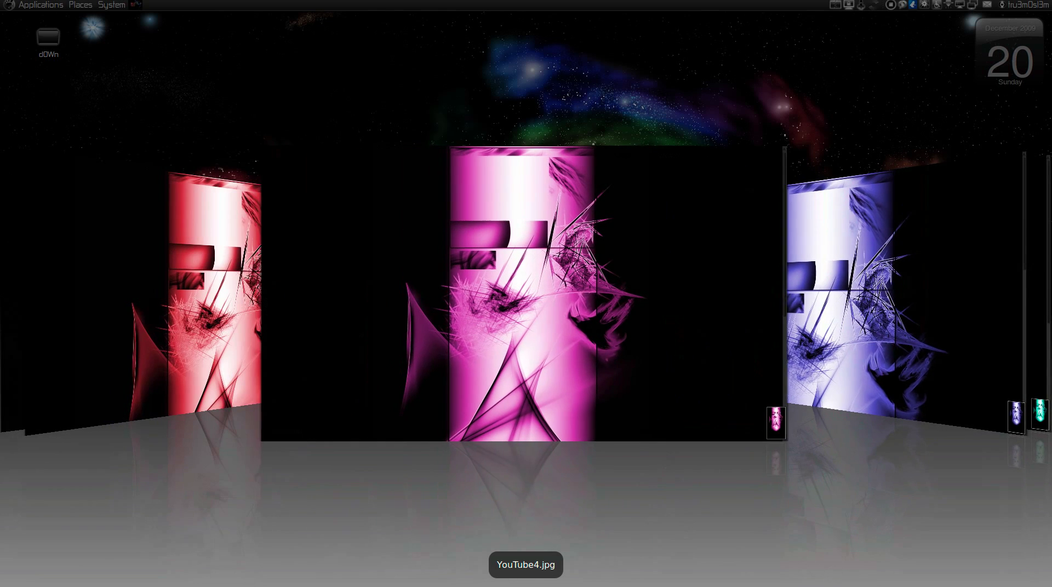
key(alt+Tab)
key(alt+Tab)
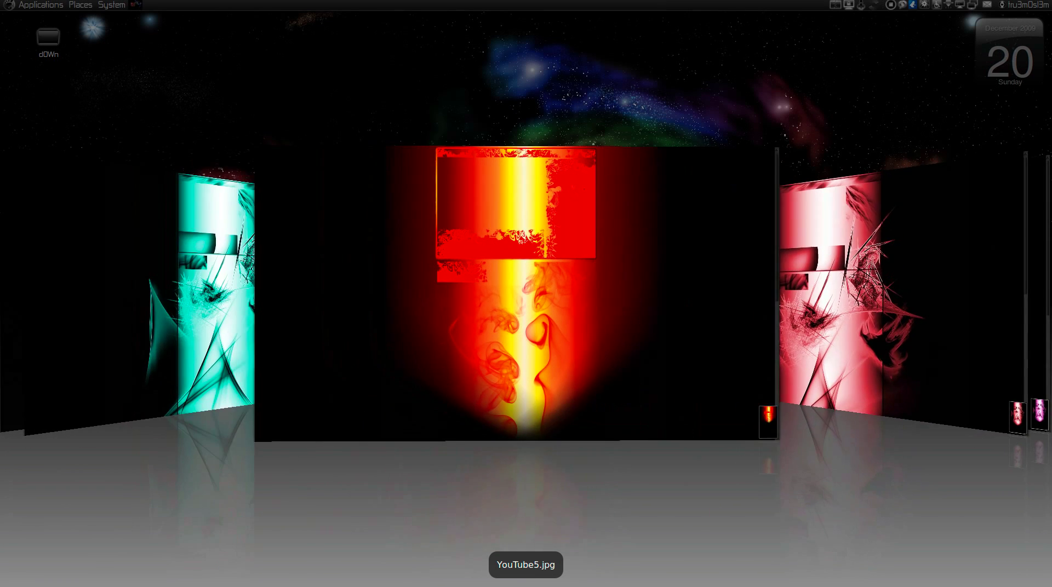